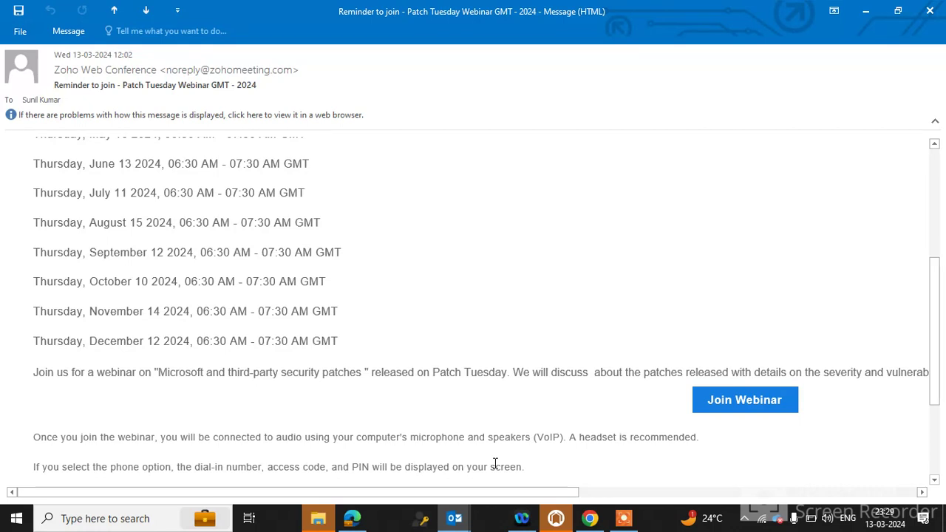
# Try the Join Webinar link in Outlook and dismiss the policy error message.
pyautogui.click(734, 407)
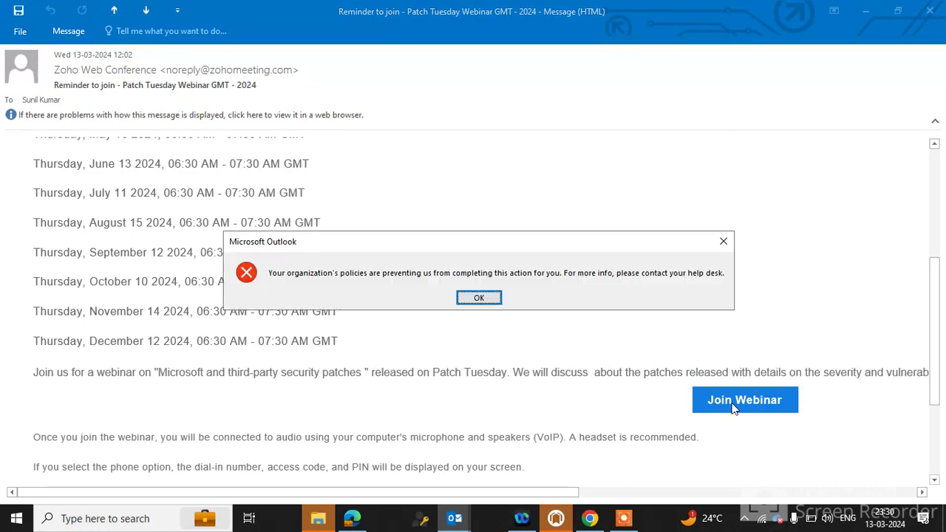
pyautogui.click(479, 299)
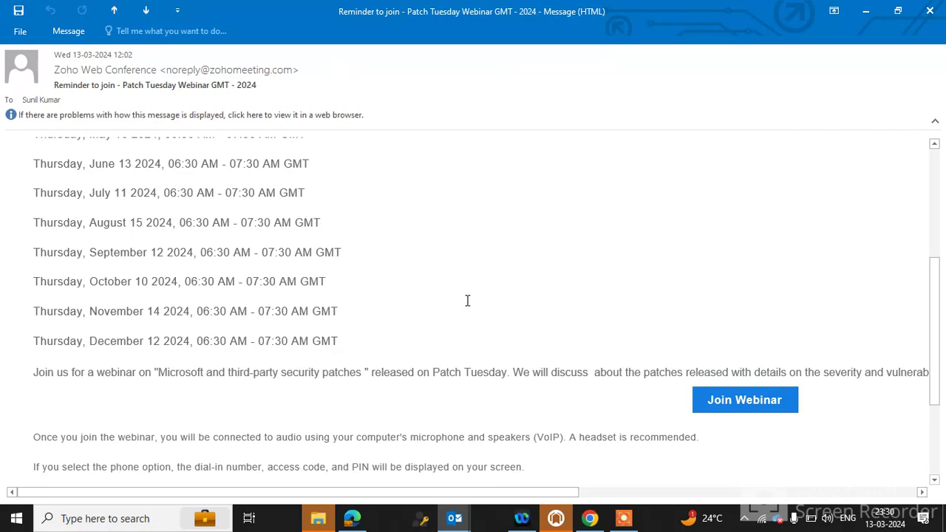
pyautogui.press('super+r')
pyautogui.press('Return')
pyautogui.scroll(1, 459, 298)
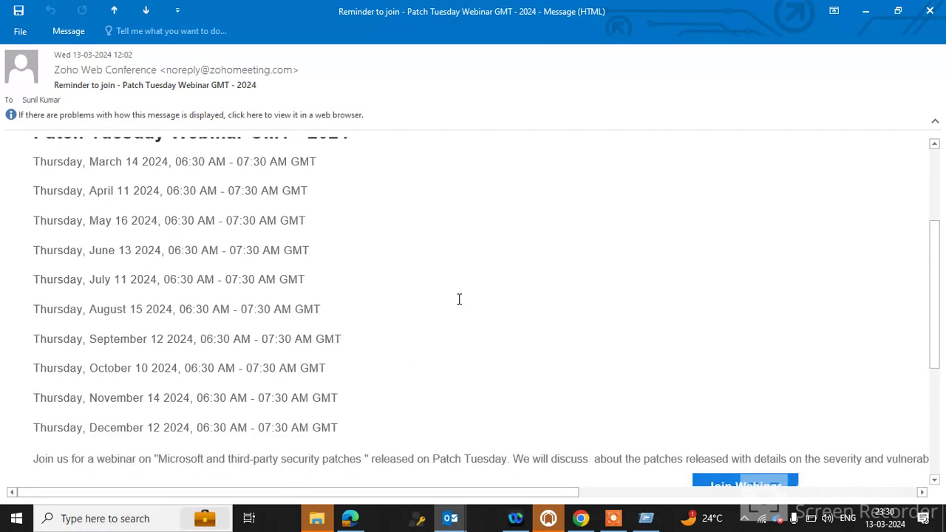
# Launch regedit and browse HKEY_CLASSES_ROOT down to the expanded .html key.
pyautogui.press('super+r')
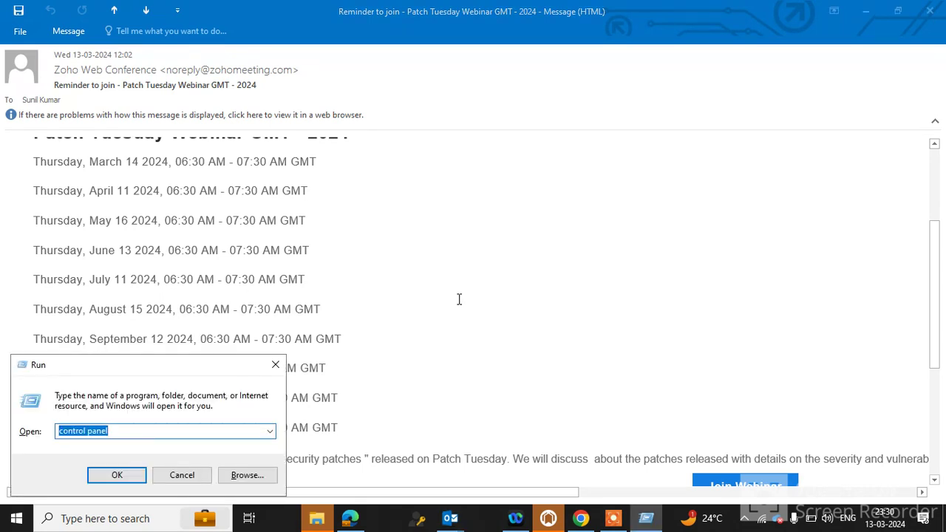
pyautogui.write('reged')
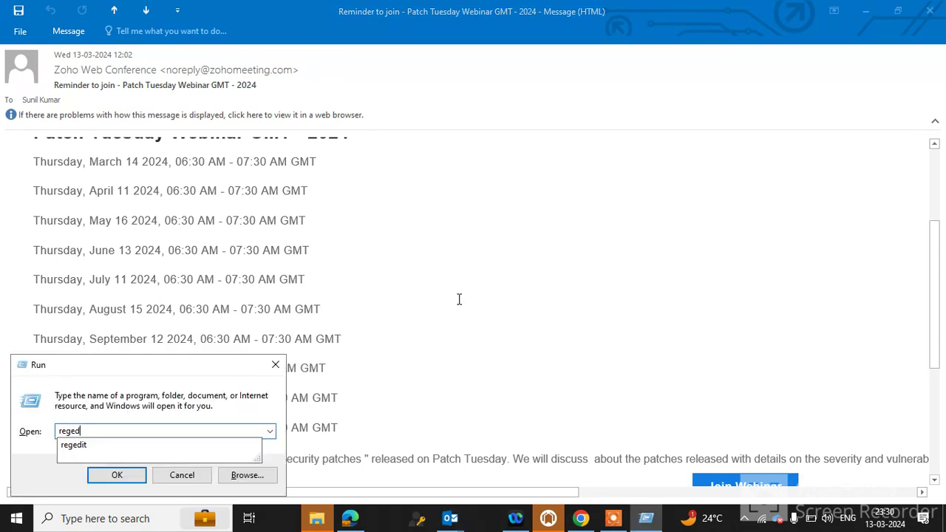
pyautogui.write('it')
pyautogui.press('Return')
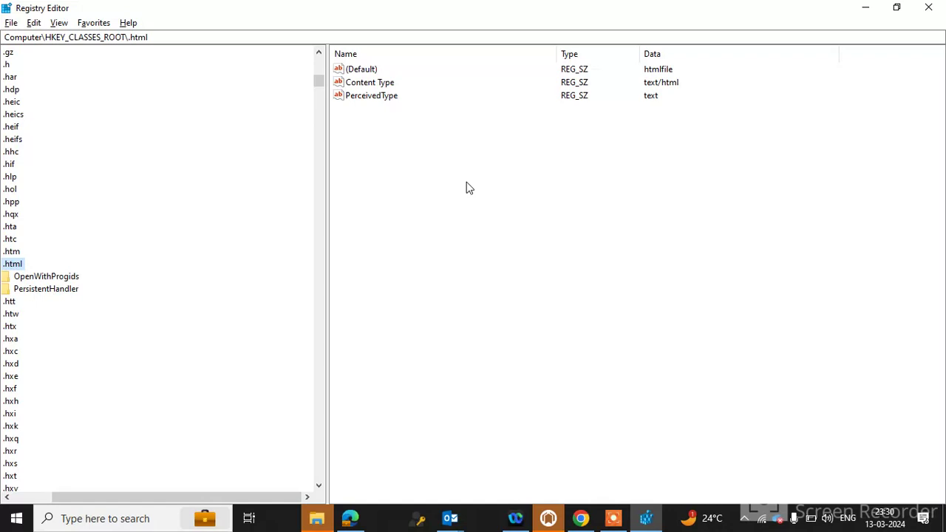
pyautogui.moveTo(114, 500); pyautogui.dragTo(3, 519)
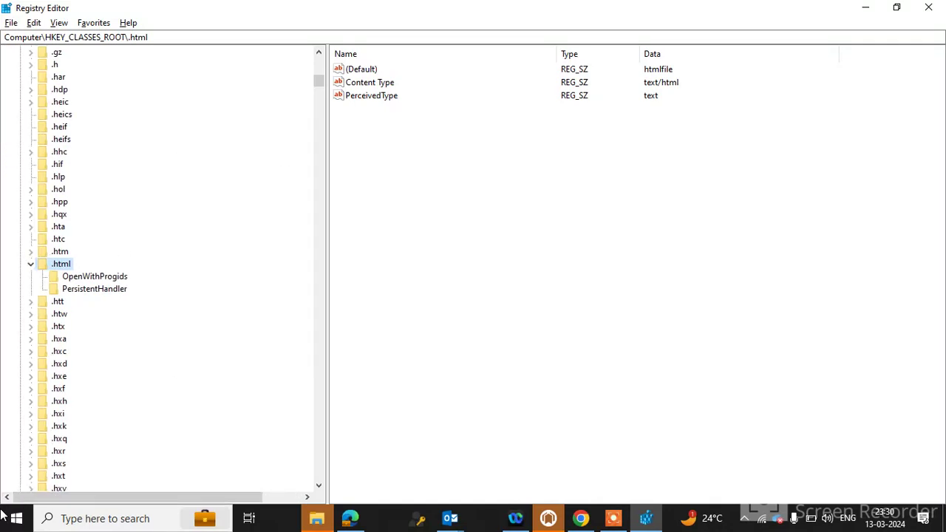
pyautogui.moveTo(318, 81); pyautogui.dragTo(315, 54)
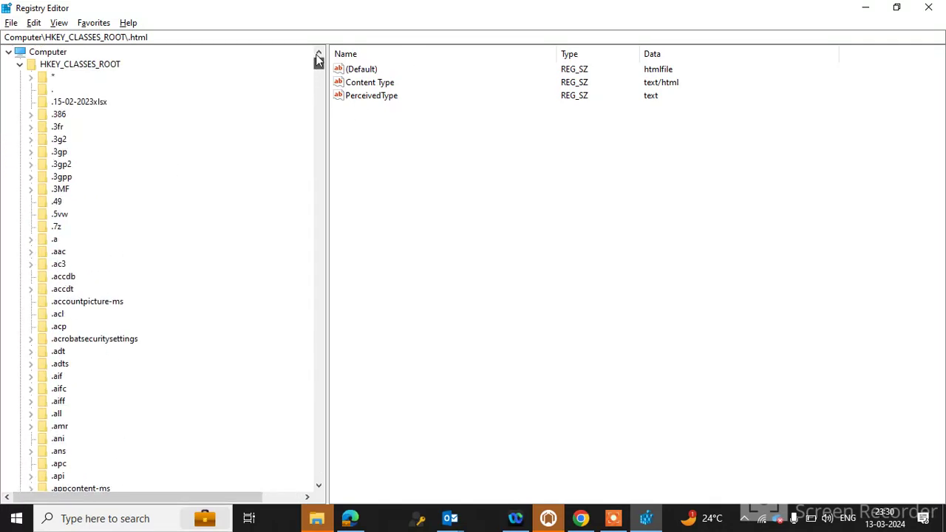
pyautogui.click(20, 64)
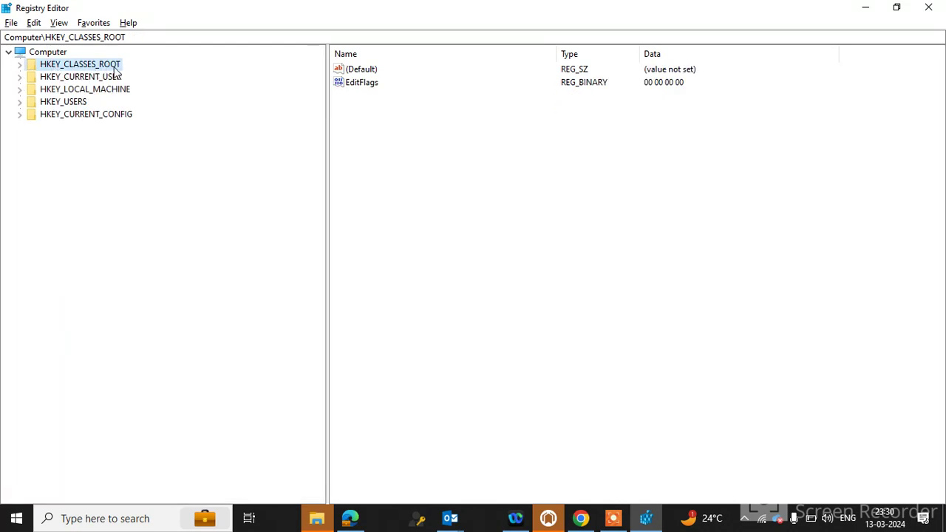
pyautogui.click(20, 65)
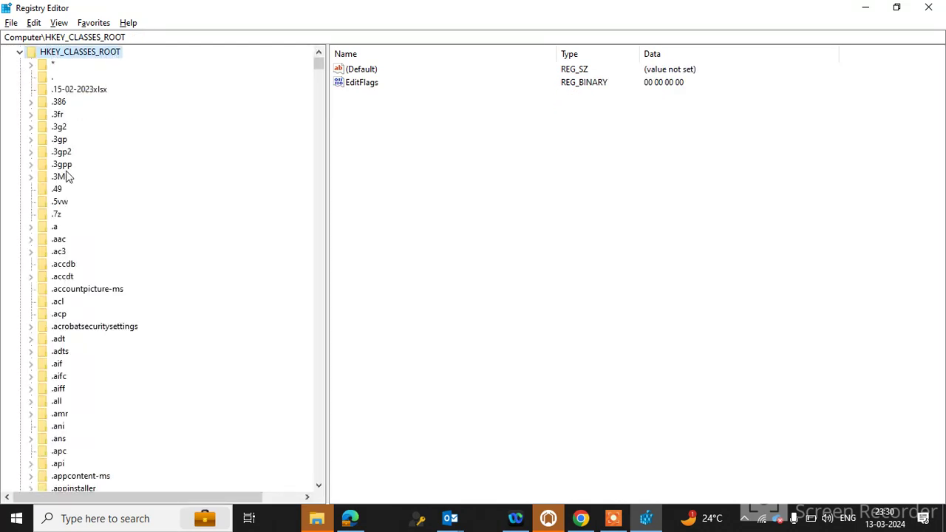
pyautogui.click(320, 489)
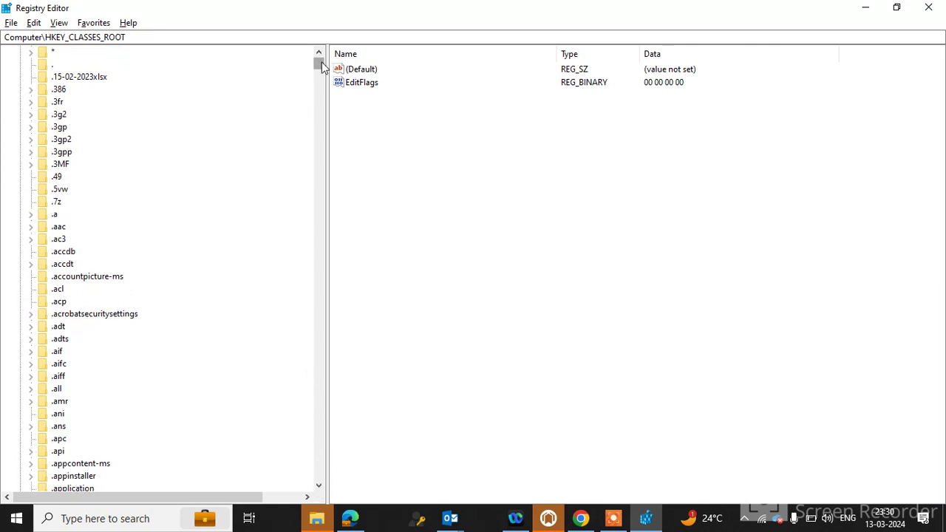
pyautogui.moveTo(321, 65); pyautogui.dragTo(319, 82)
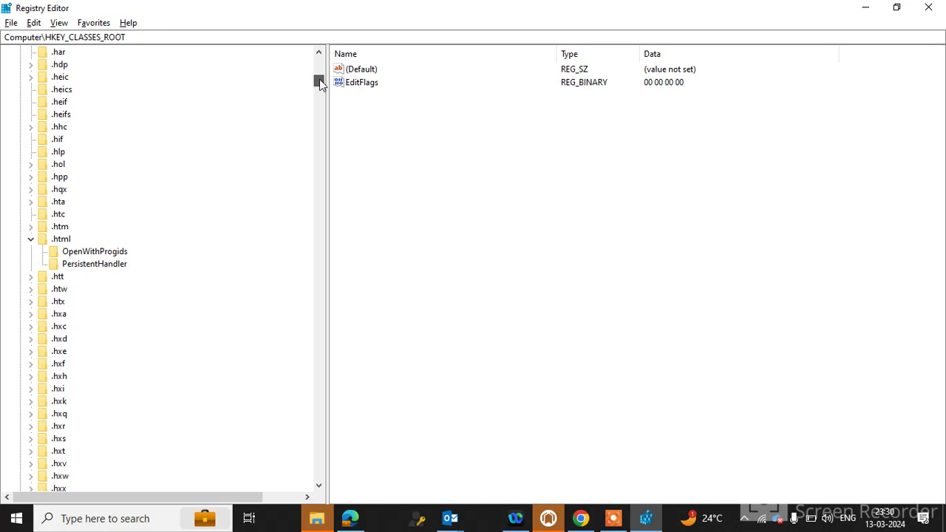
# Open the .html key's (Default) value, verify its data reads htmlfile, and keep it unchanged.
pyautogui.click(62, 241)
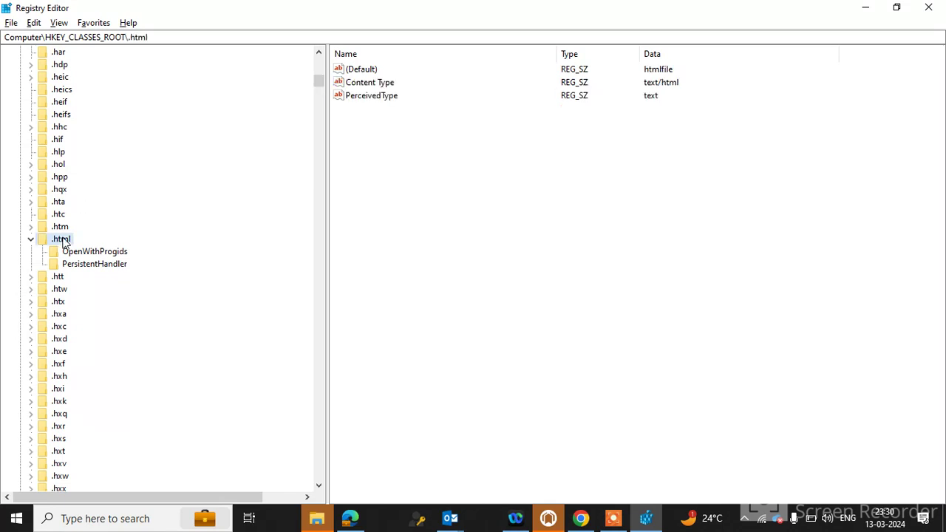
pyautogui.click(351, 71)
pyautogui.doubleClick(350, 70)
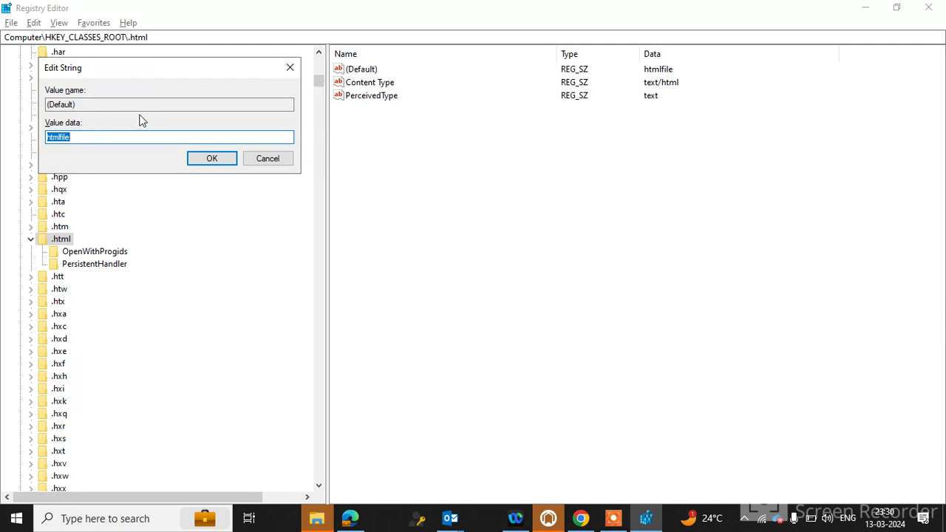
pyautogui.click(97, 140)
pyautogui.moveTo(70, 135); pyautogui.dragTo(48, 136)
pyautogui.click(87, 137)
pyautogui.click(209, 161)
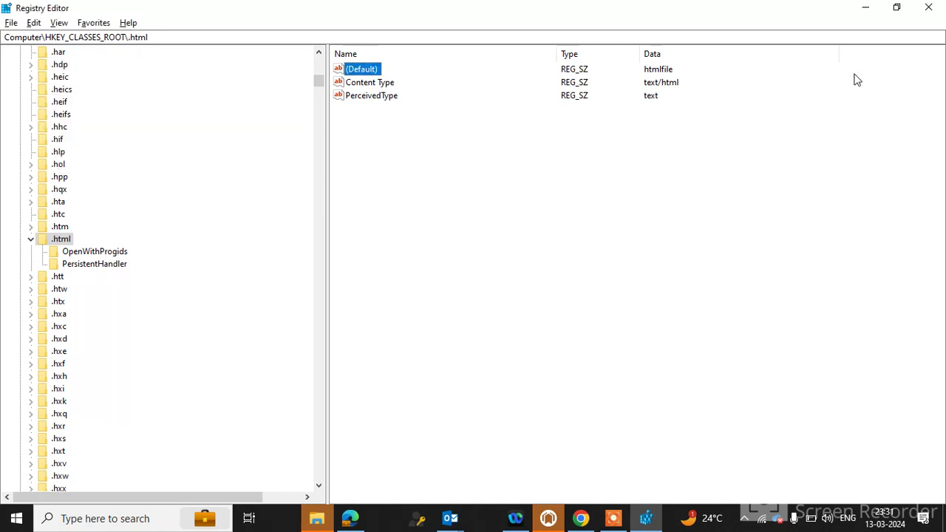
# Open Control Panel's Programs and Features and request the optional Windows features list.
pyautogui.press('super+r')
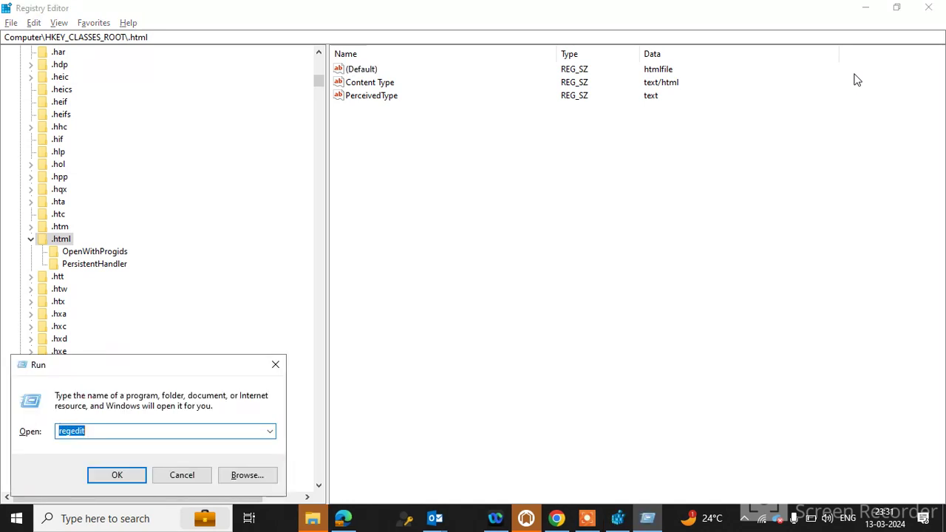
pyautogui.write('c')
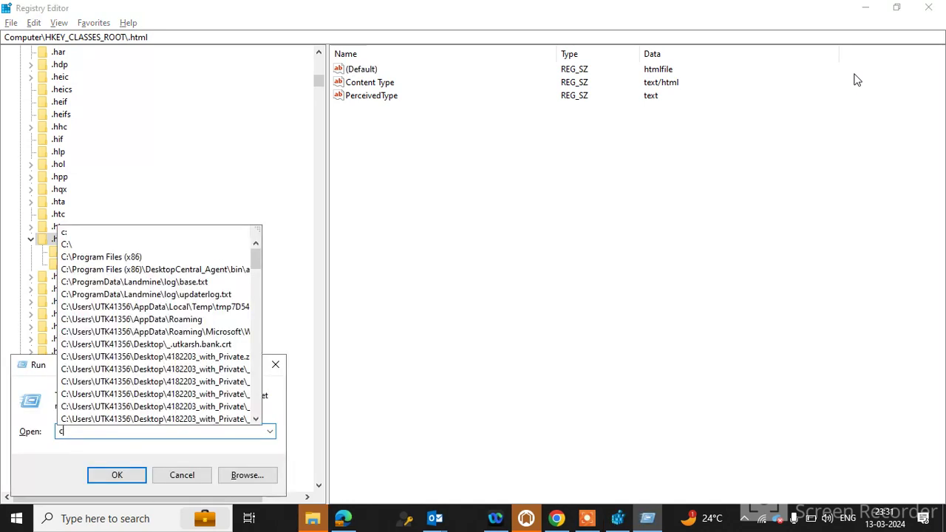
pyautogui.write('on')
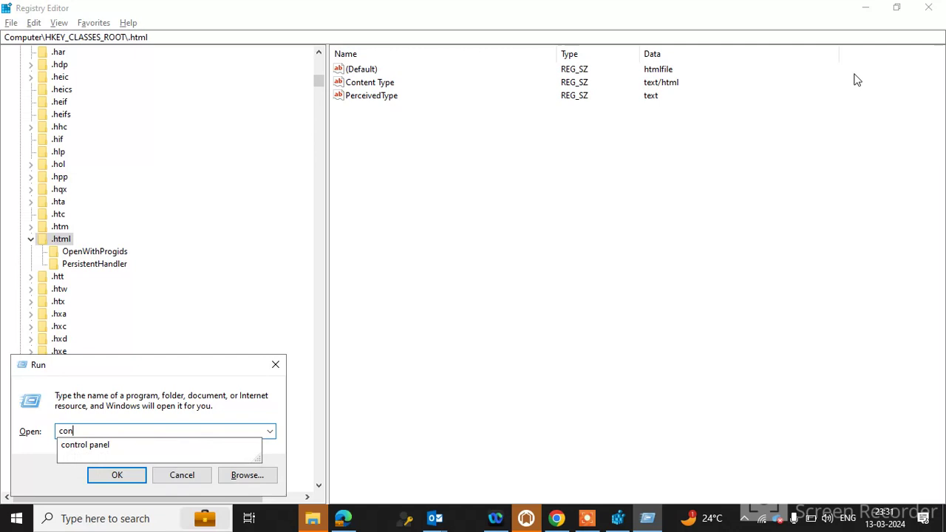
pyautogui.press('Down')
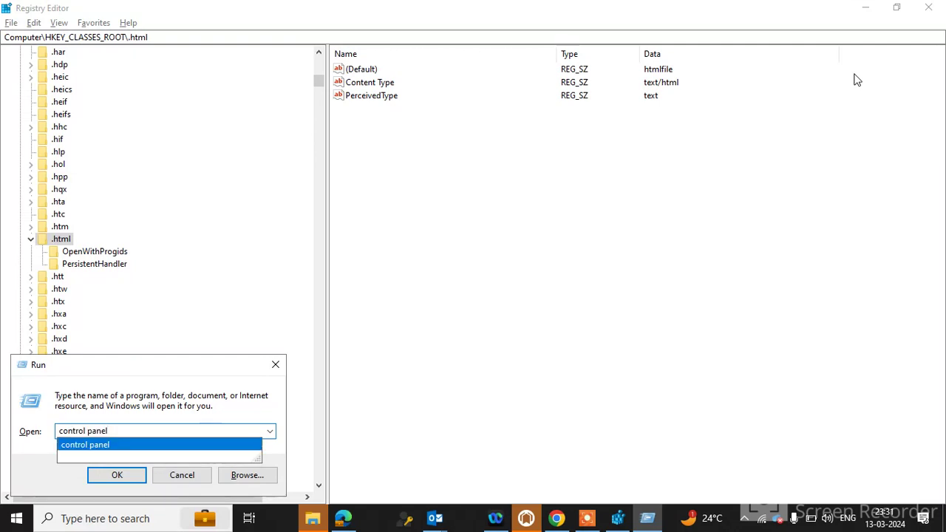
pyautogui.press('Return')
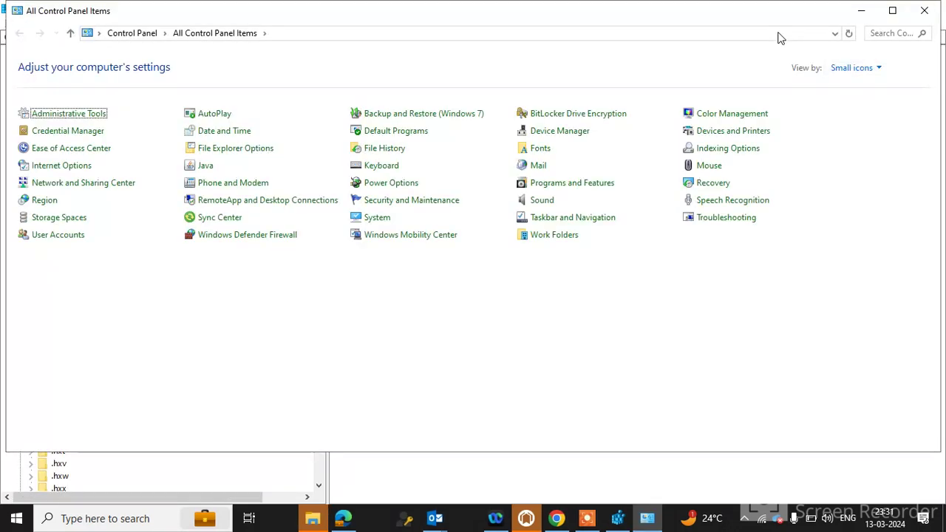
pyautogui.click(558, 185)
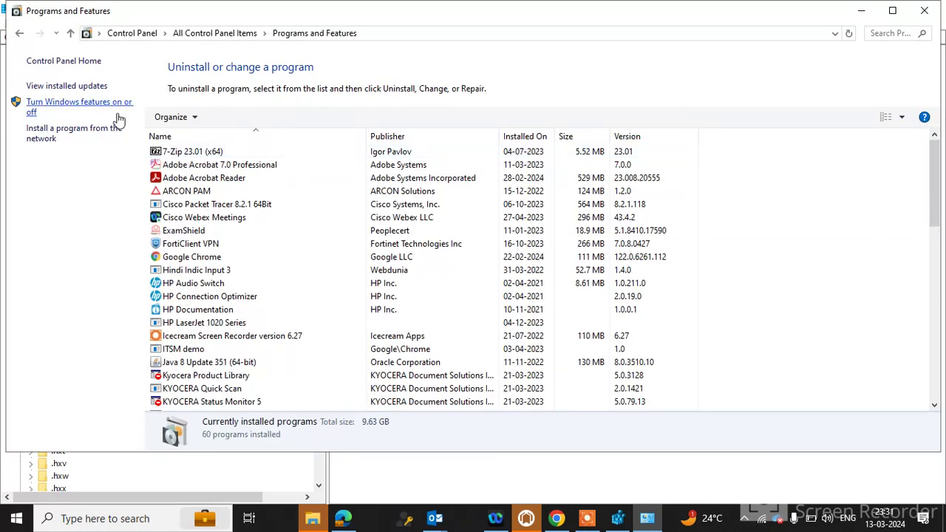
pyautogui.click(69, 109)
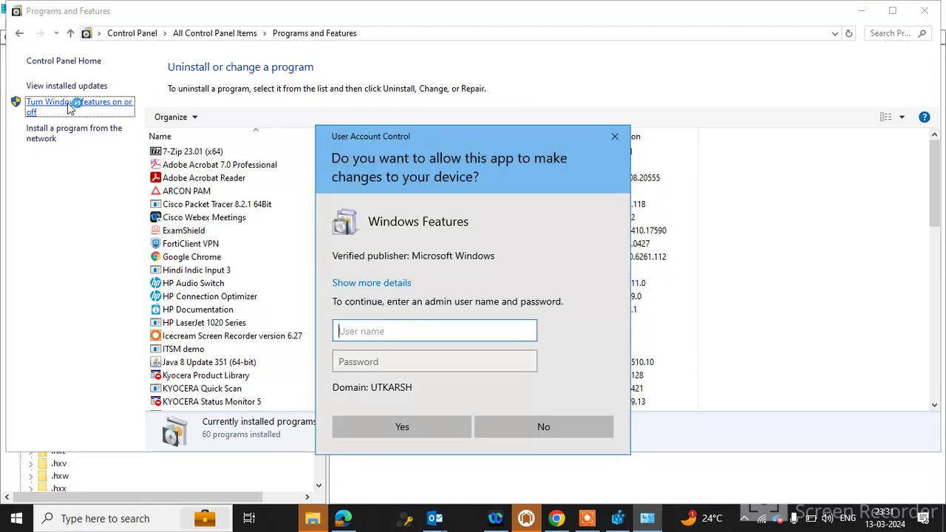
# Enter the .\administrator user name and the account password in the elevation prompt.
pyautogui.write('.\\')
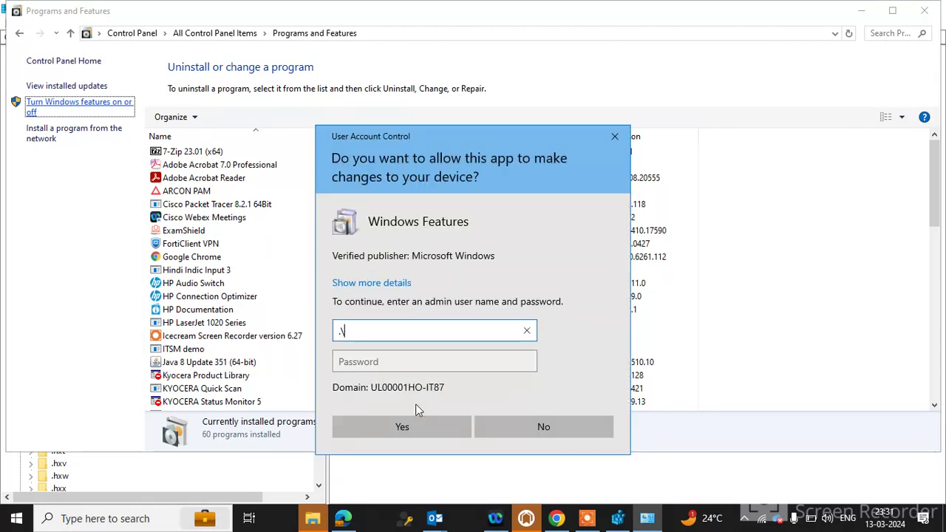
pyautogui.write('admins')
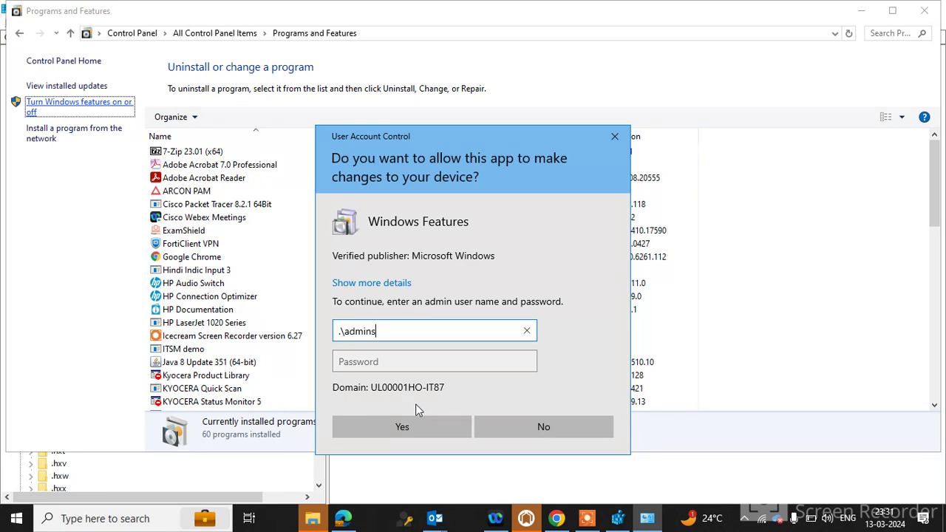
pyautogui.press('BackSpace')
pyautogui.write('istrator')
pyautogui.press('Tab')
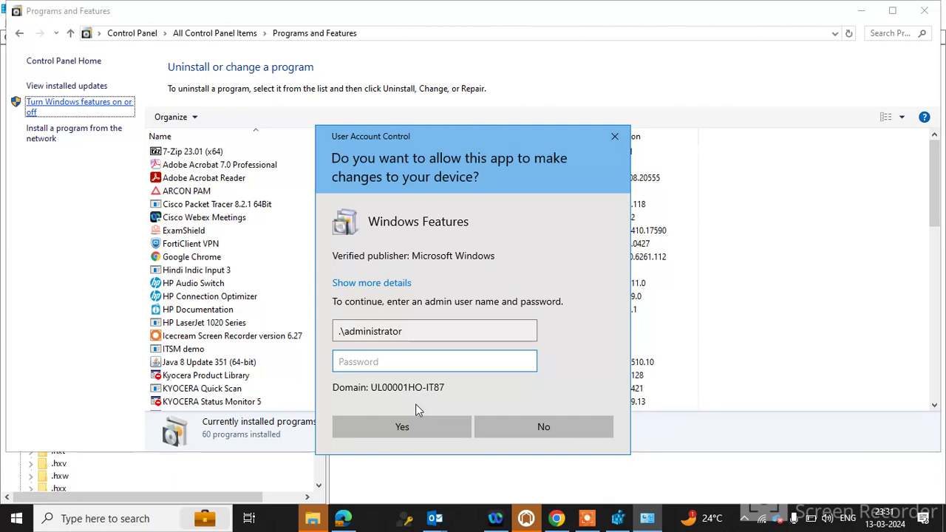
pyautogui.write('•••••')
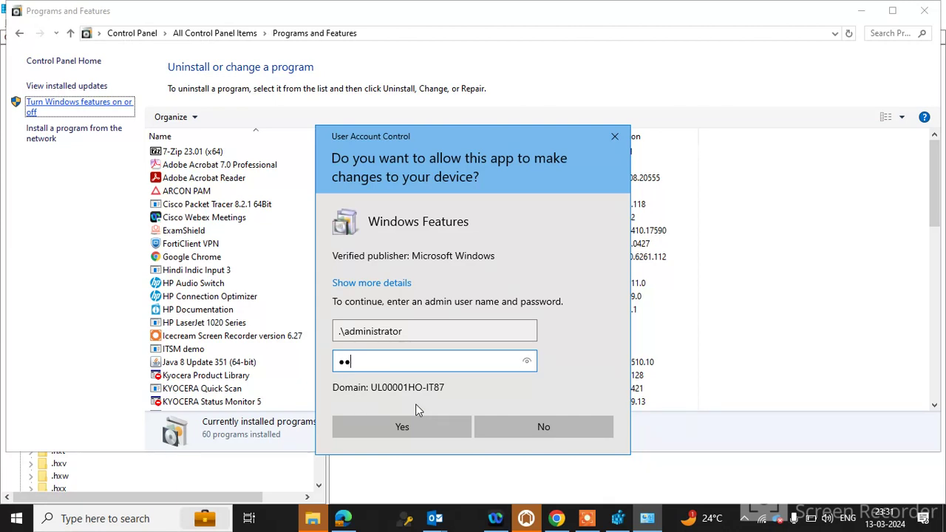
pyautogui.write('•••••••••')
# Submit the admin credentials, tick Internet Explorer 11 and apply the Windows Features change.
pyautogui.press('Return')
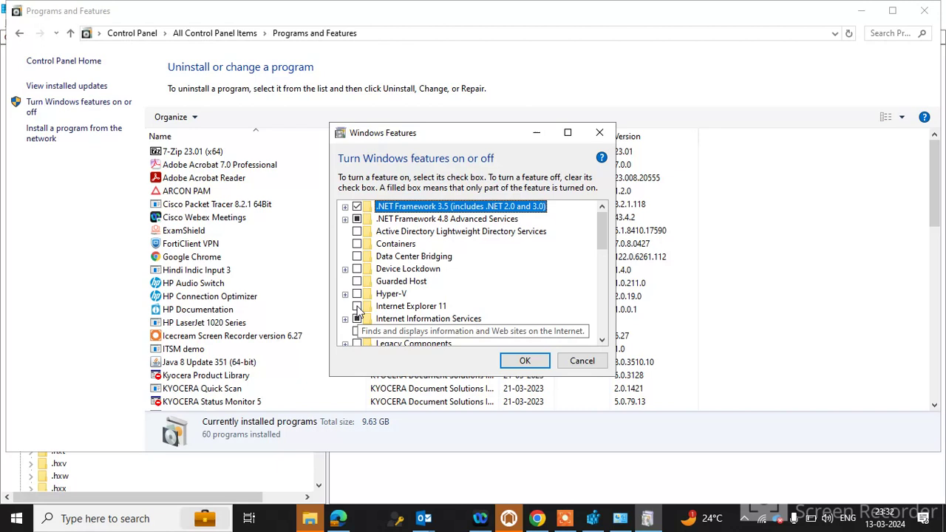
pyautogui.click(358, 306)
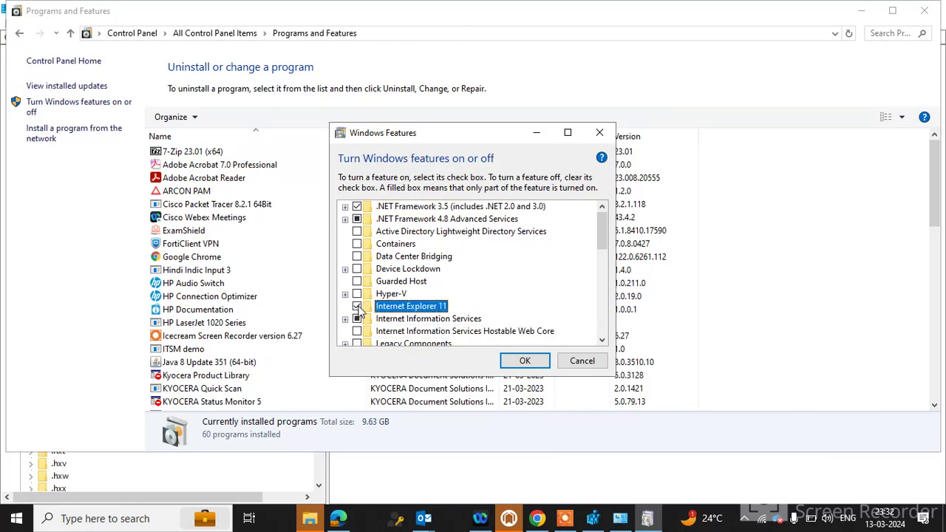
pyautogui.click(536, 368)
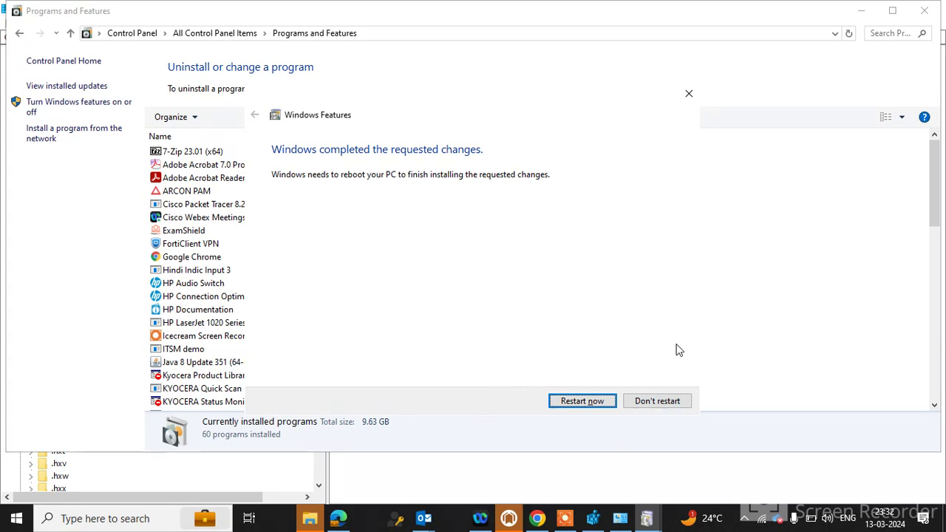
# Choose Don't restart, then search 'app' from the taskbar to find Apps & features.
pyautogui.click(652, 403)
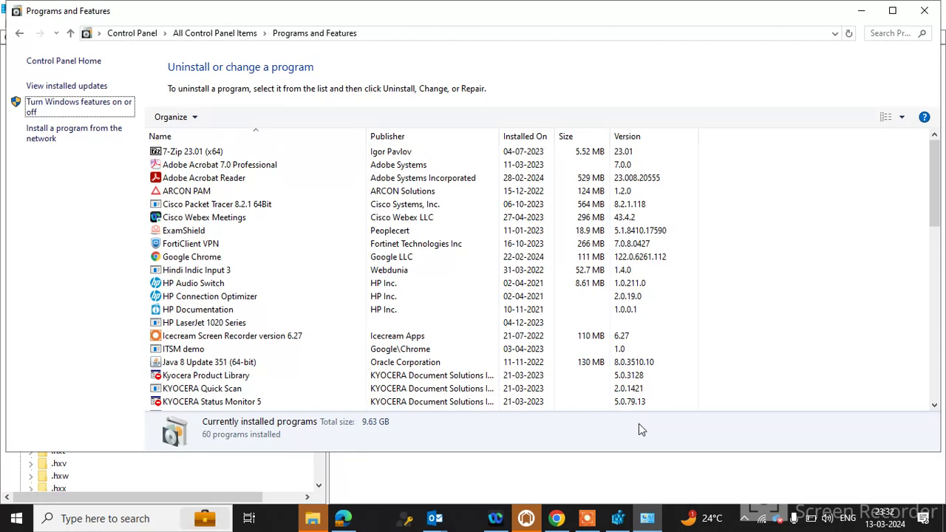
pyautogui.press('super')
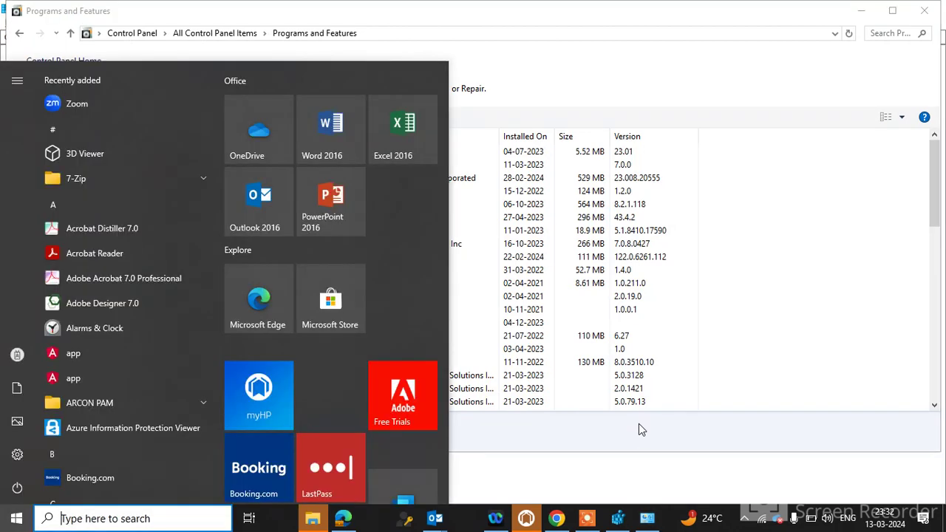
pyautogui.press('super')
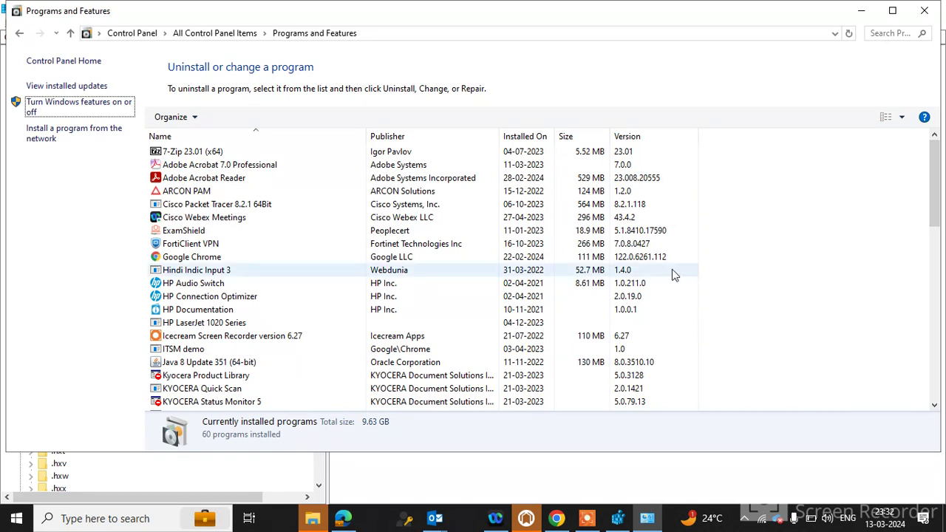
pyautogui.click(118, 519)
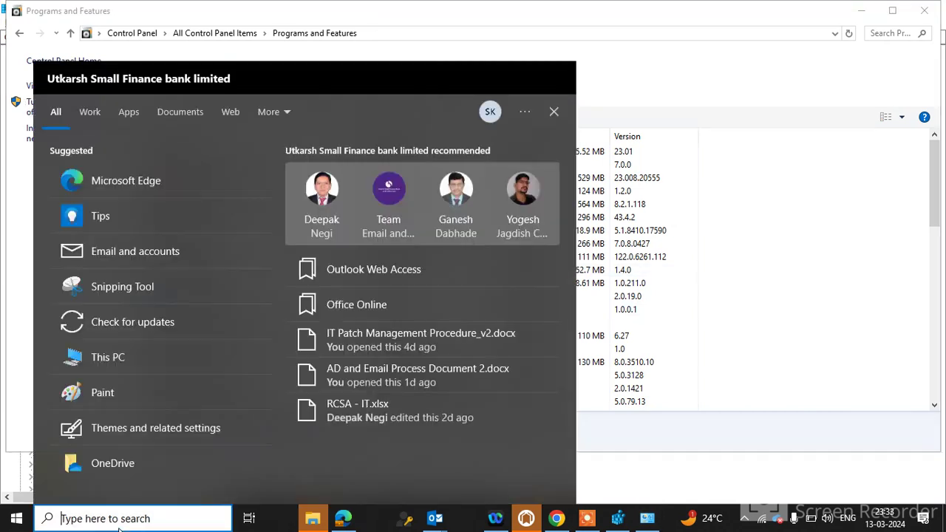
pyautogui.write('app')
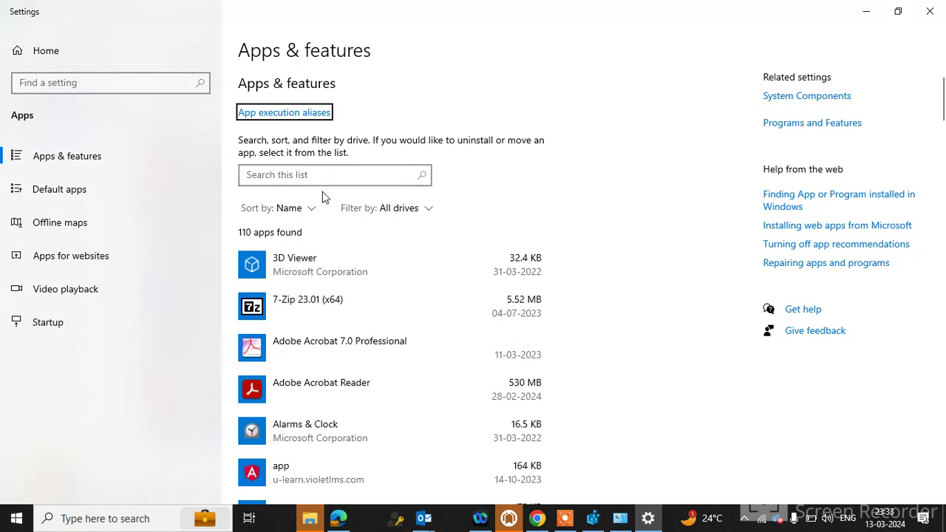
pyautogui.click(303, 176)
pyautogui.write('email')
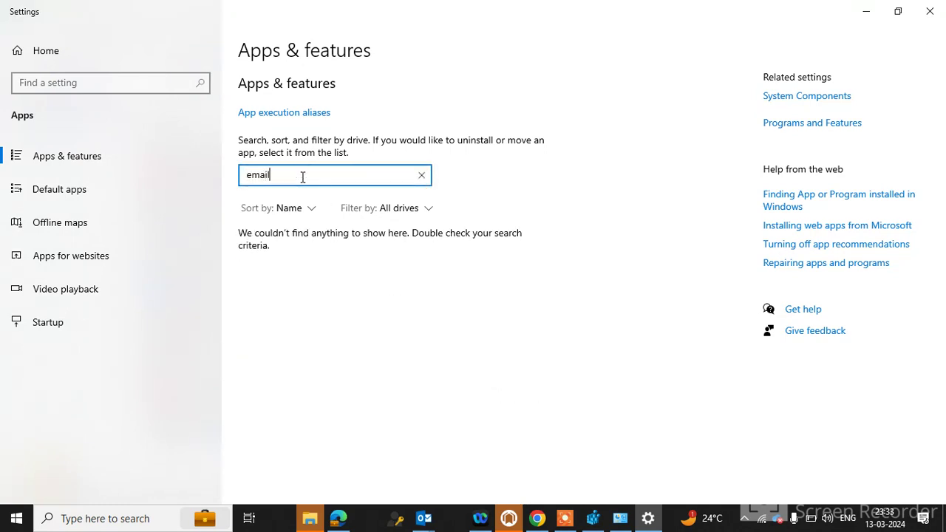
pyautogui.press('BackSpace')
pyautogui.press('BackSpace')
pyautogui.press('BackSpace')
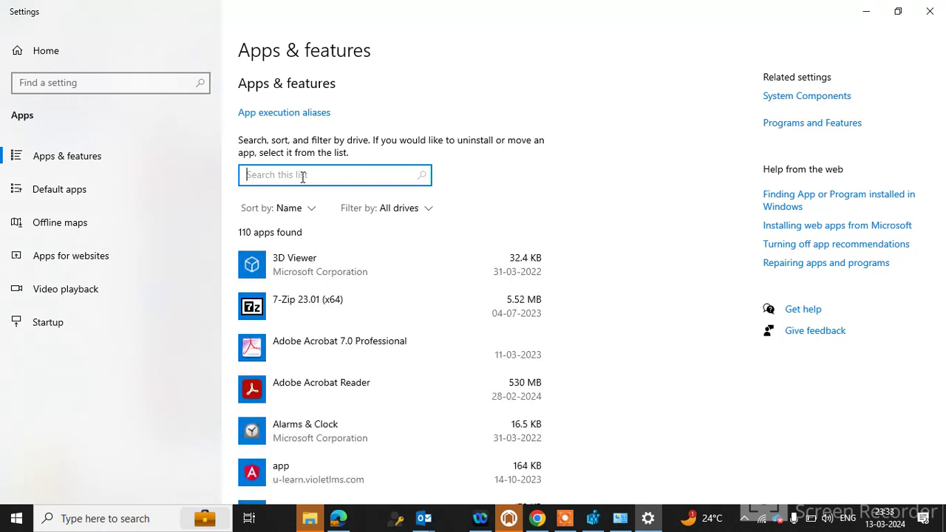
pyautogui.moveTo(944, 85)
pyautogui.mouseDown()
pyautogui.moveTo(930, 332)
pyautogui.moveTo(902, 390)
pyautogui.mouseUp()
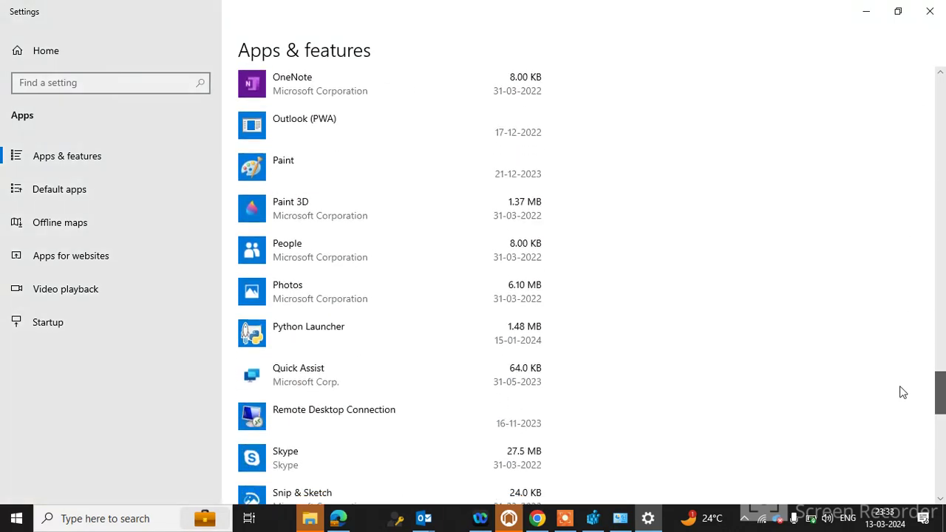
pyautogui.click(646, 520)
pyautogui.click(565, 518)
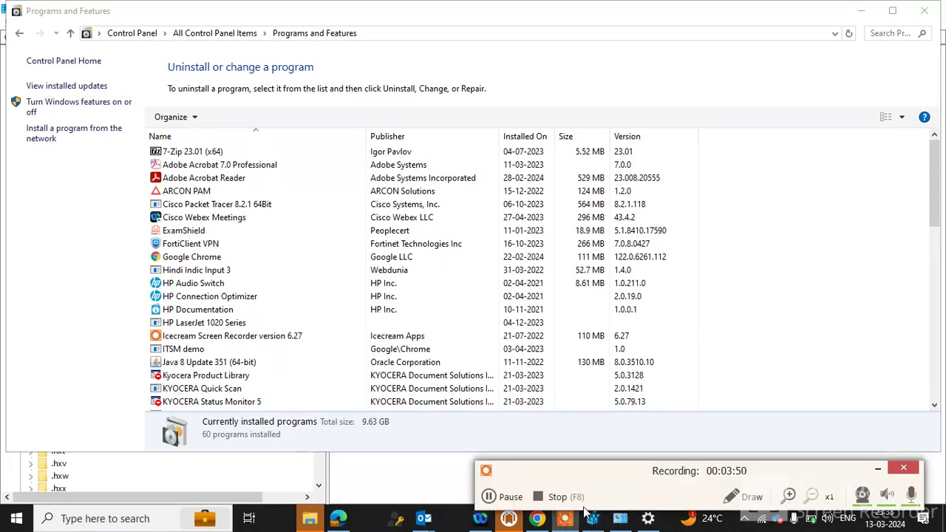
pyautogui.click(512, 497)
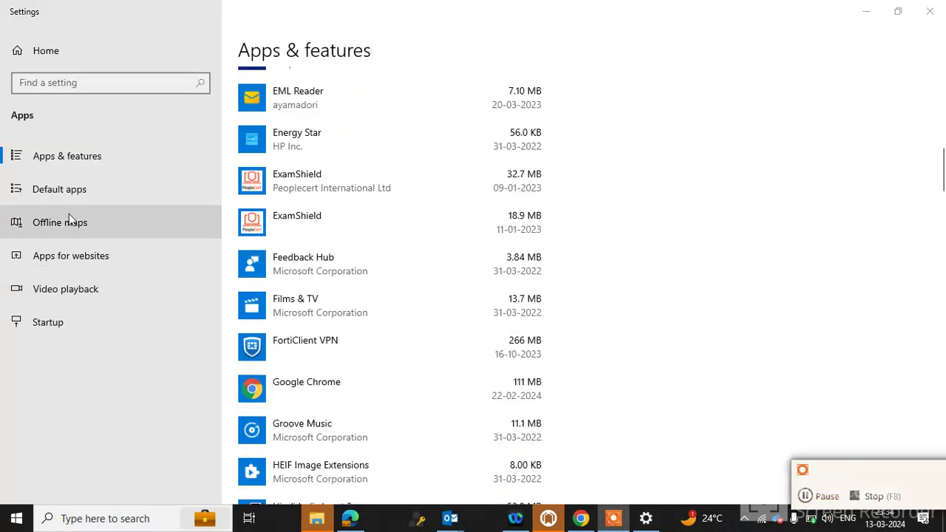
# Under Default apps, switch the Email app from Mail to Outlook 2016.
pyautogui.click(58, 197)
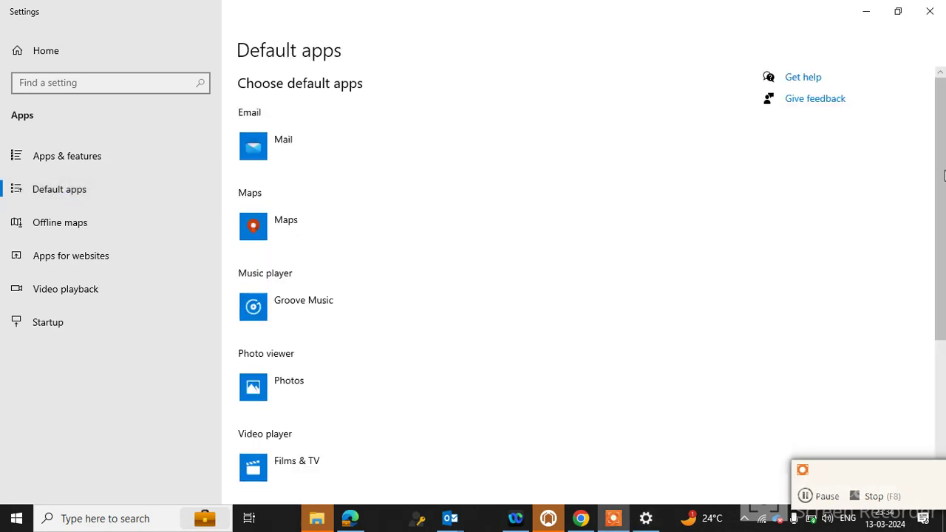
pyautogui.click(243, 146)
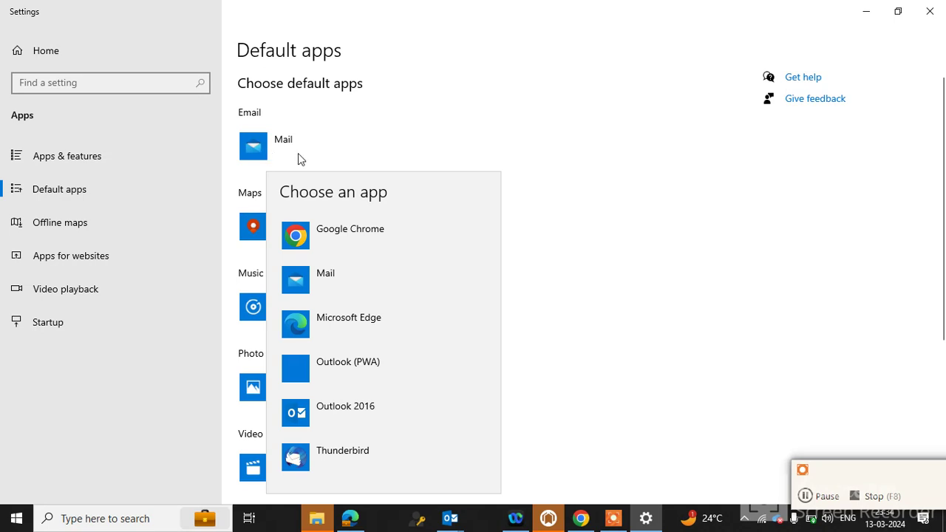
pyautogui.click(362, 418)
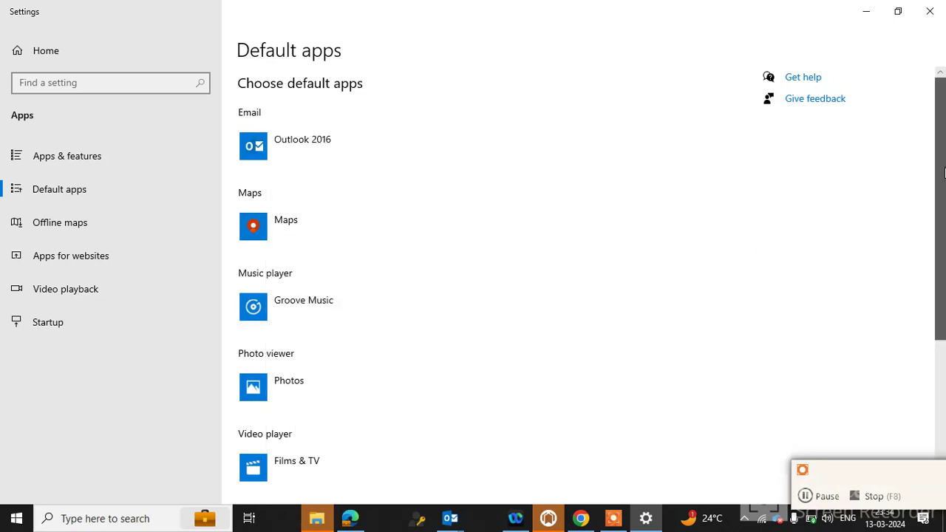
# Choose Microsoft Edge for the Web browser entry in Default apps.
pyautogui.scroll(-1, 942, 175)
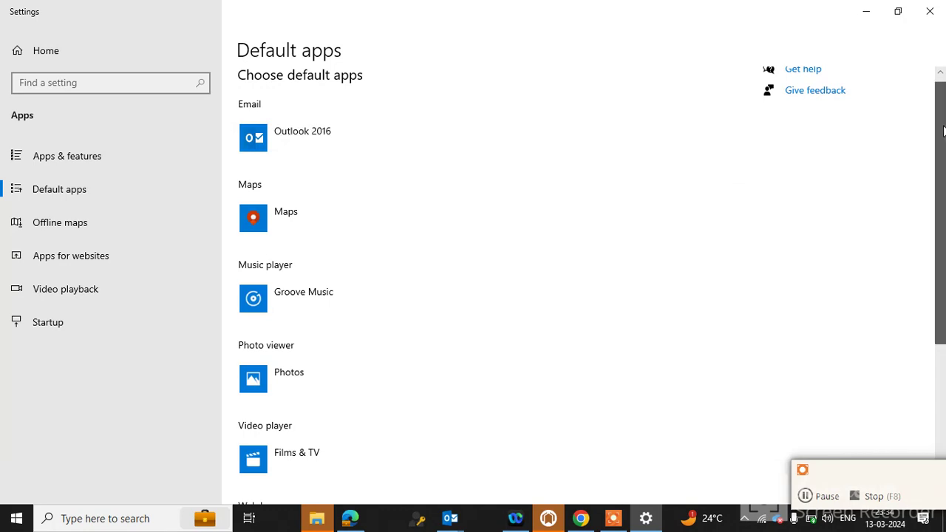
pyautogui.moveTo(943, 131); pyautogui.dragTo(944, 249)
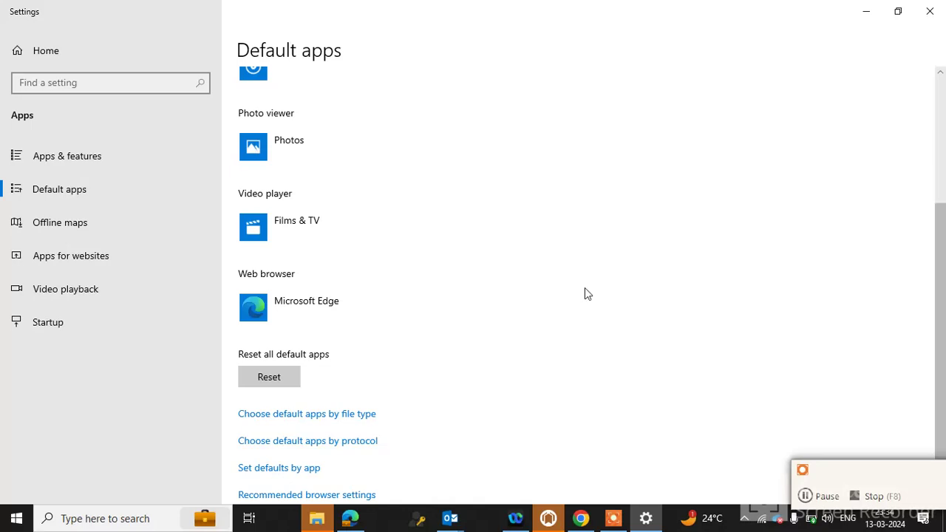
pyautogui.click(313, 307)
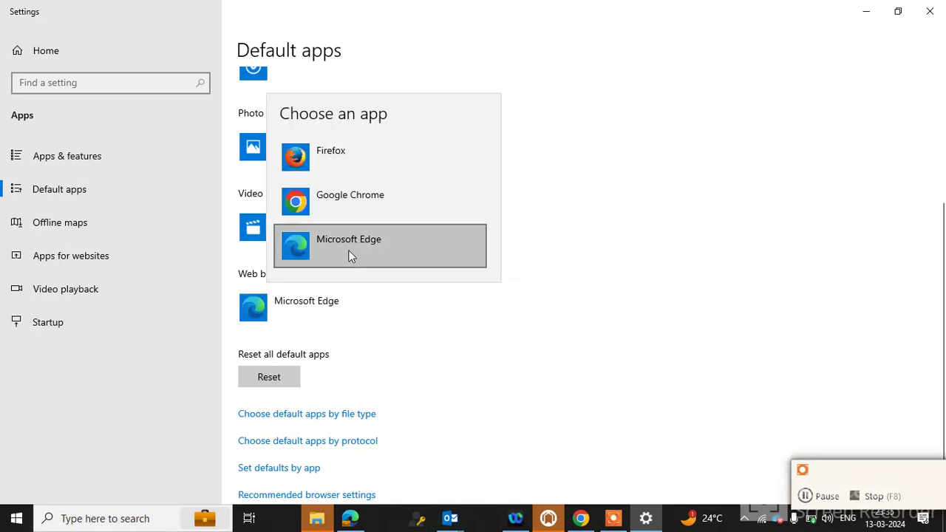
pyautogui.click(348, 250)
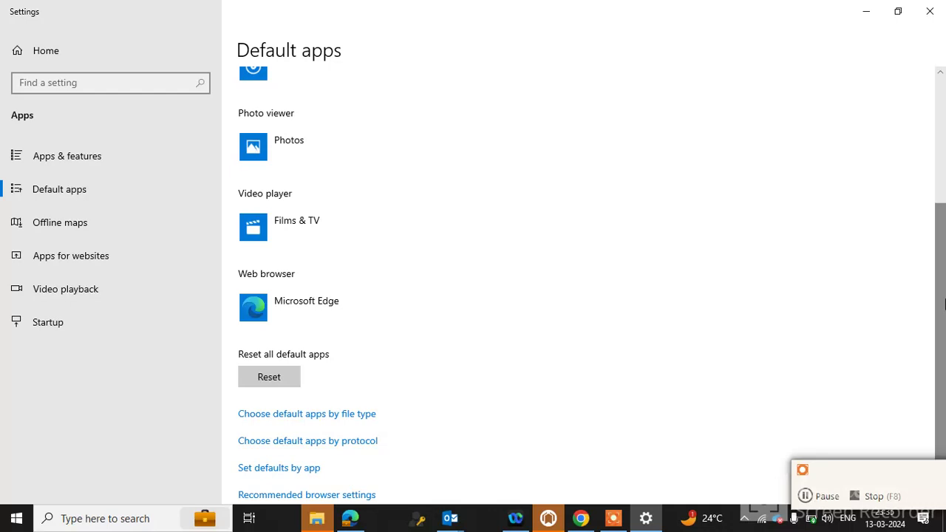
pyautogui.moveTo(944, 305); pyautogui.dragTo(944, 156)
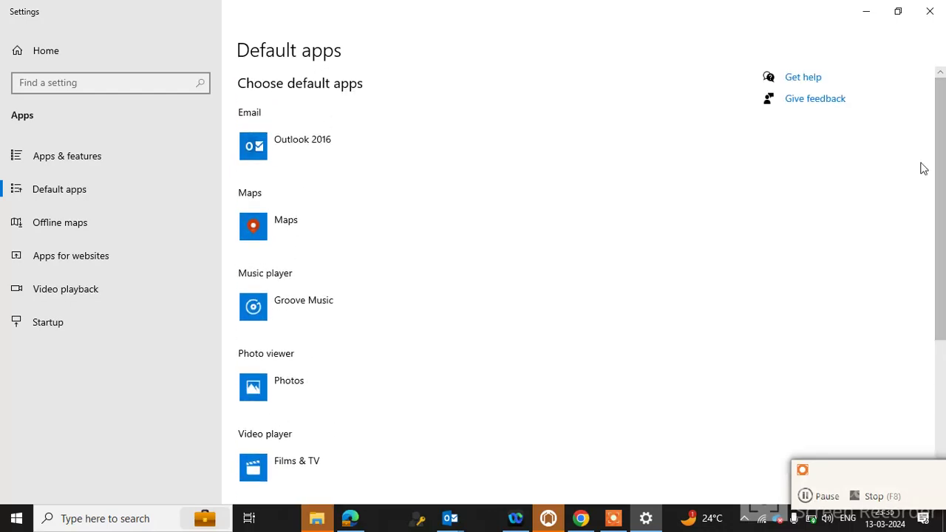